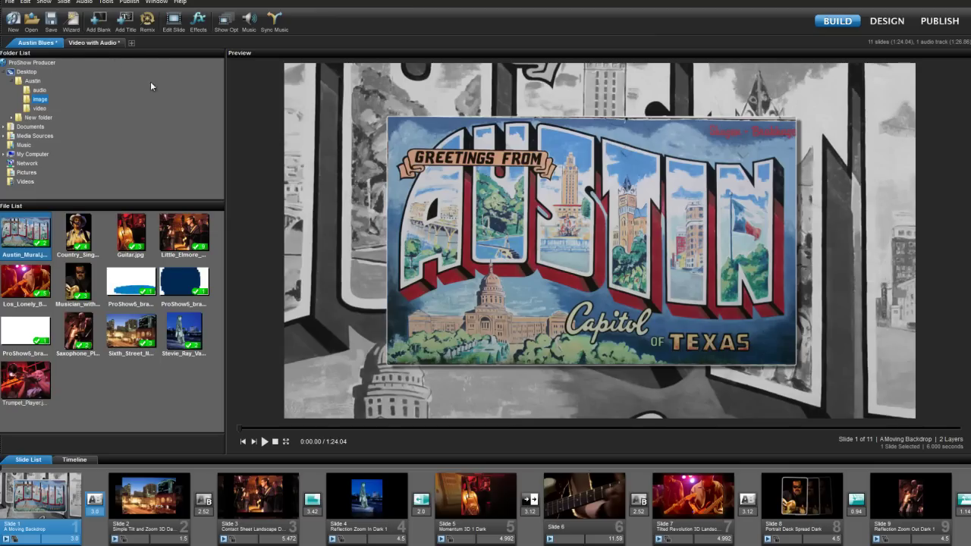
Step: Switch from Austin Blues to the 'Video with Audio' show with its single guitar slide
{"action": "left_click", "coordinate": [95, 43]}
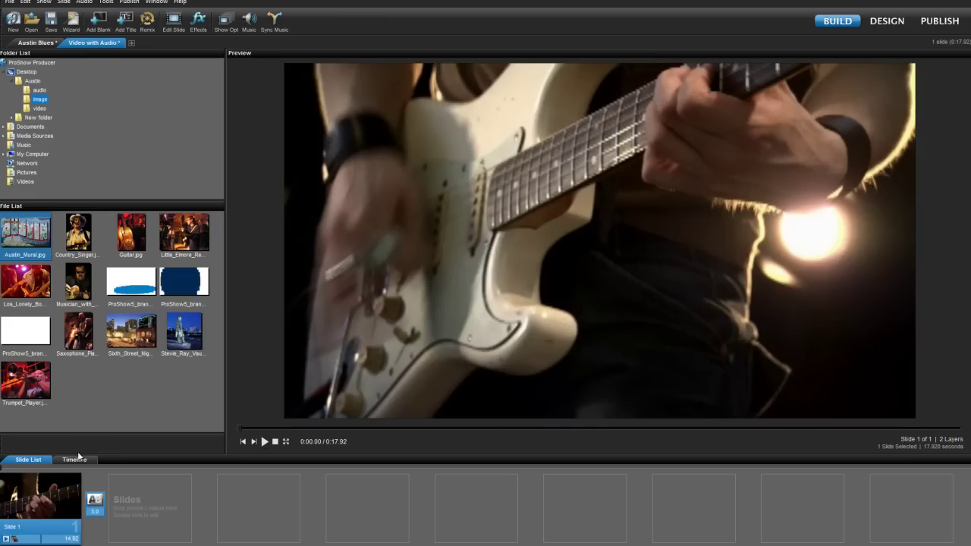
Step: Open Slide 1's options and select between the guitar video and Solid 1 layers
{"action": "double_click", "coordinate": [44, 497]}
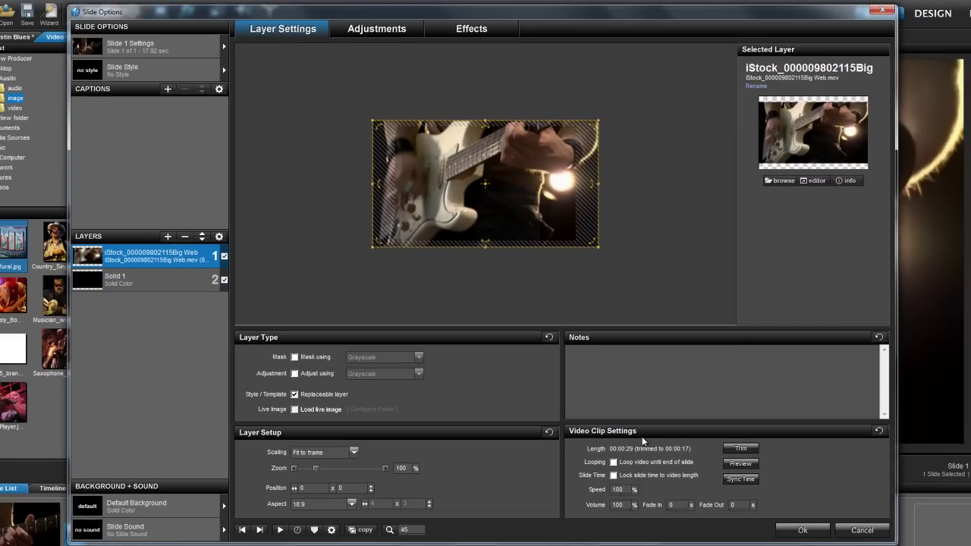
{"action": "left_click", "coordinate": [138, 277]}
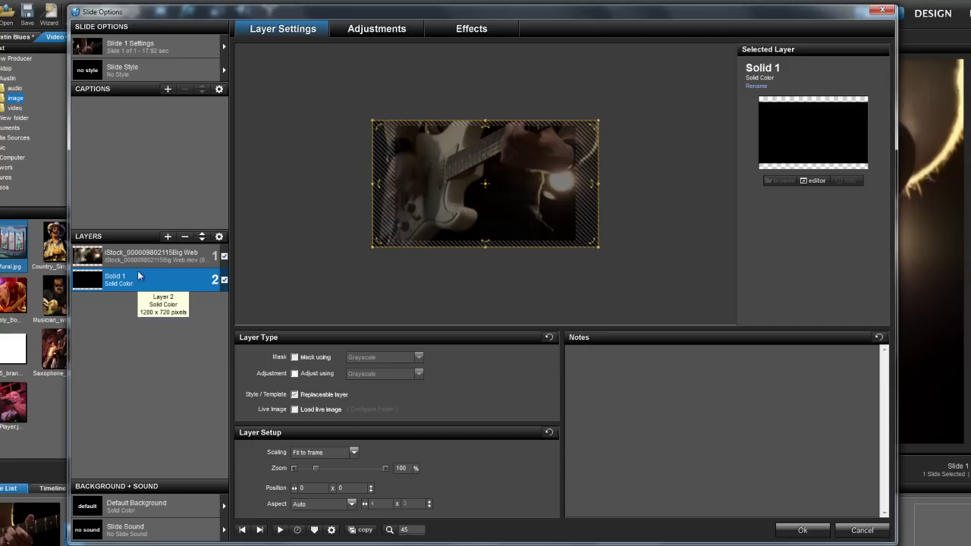
{"action": "left_click", "coordinate": [137, 256]}
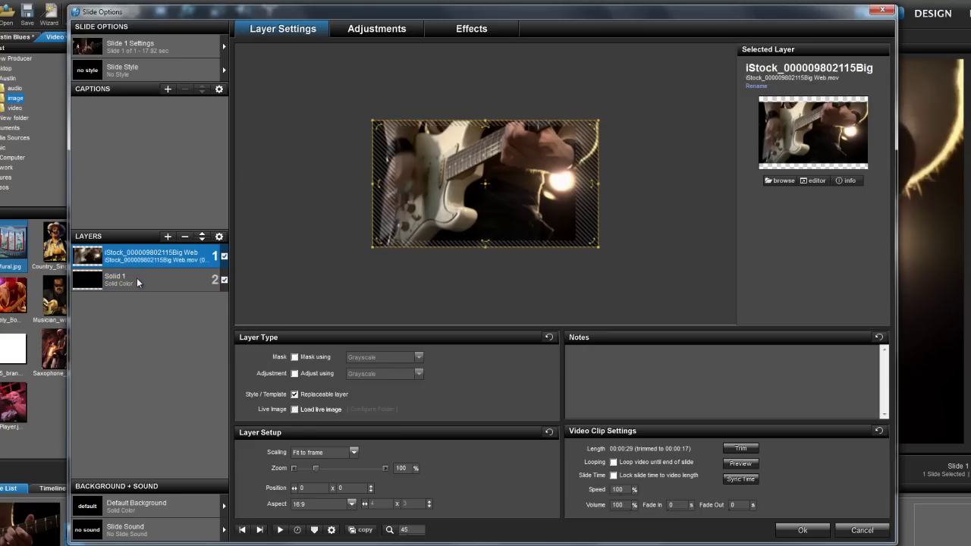
{"action": "left_click", "coordinate": [137, 277]}
{"action": "left_click", "coordinate": [135, 257]}
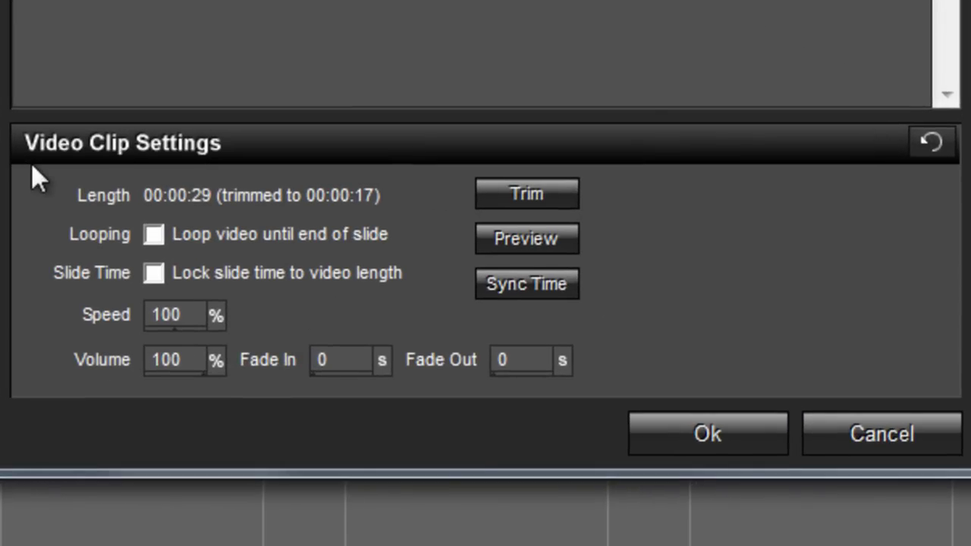
Step: Set the guitar clip's fade-in to 5 seconds after trial volume adjustments
{"action": "left_click", "coordinate": [173, 362]}
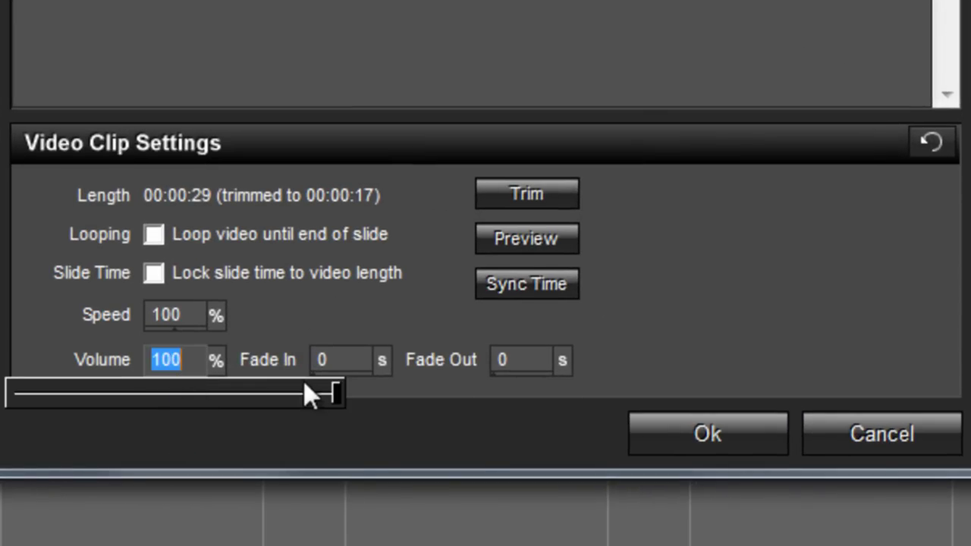
{"action": "left_click_drag", "start_coordinate": [334, 392], "coordinate": [320, 390]}
{"action": "left_click", "coordinate": [343, 360]}
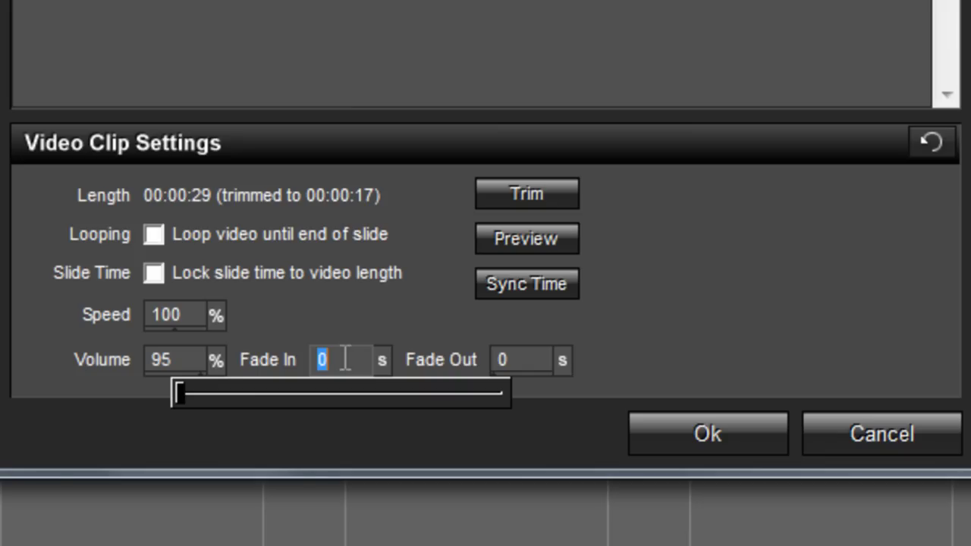
{"action": "left_click", "coordinate": [535, 364]}
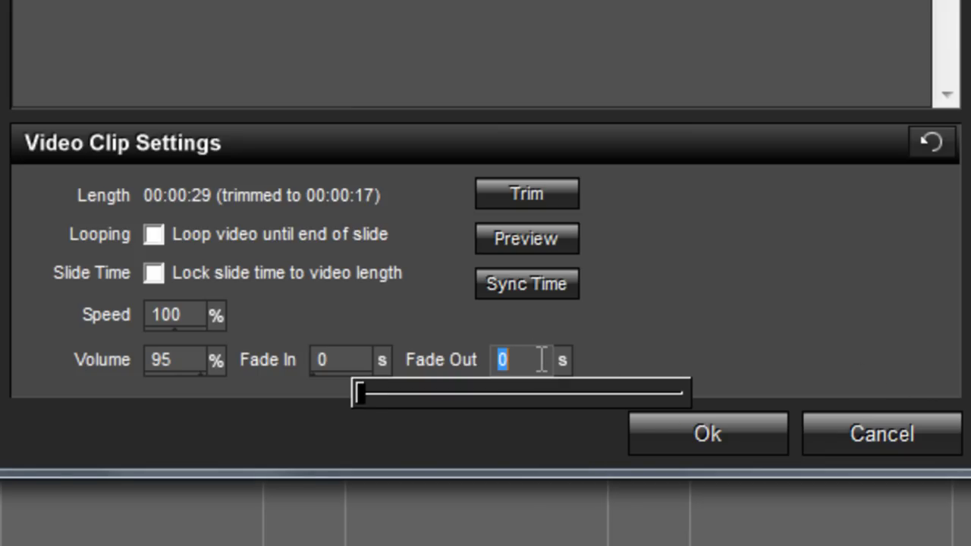
{"action": "left_click", "coordinate": [176, 369]}
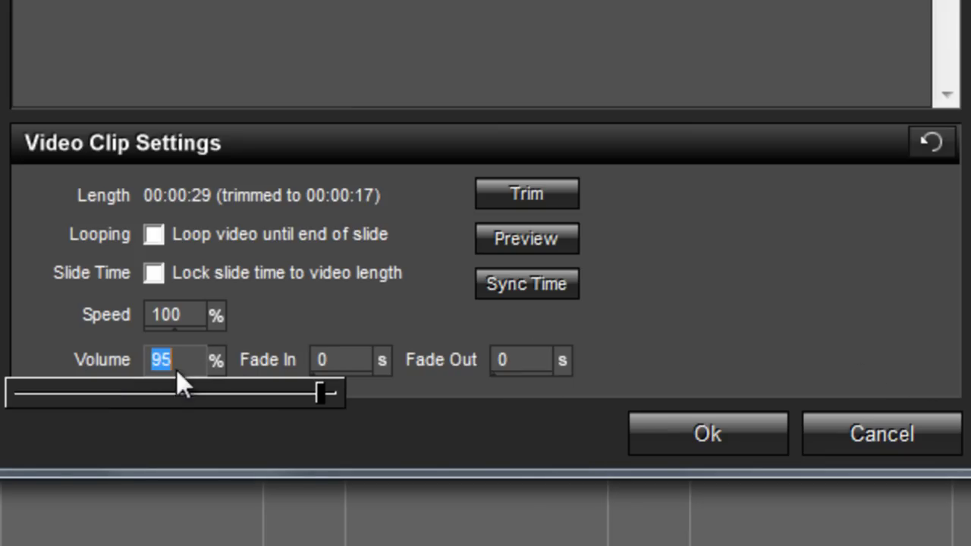
{"action": "left_click_drag", "start_coordinate": [321, 391], "coordinate": [344, 401]}
{"action": "left_click", "coordinate": [359, 361]}
{"action": "type", "text": "5"}
{"action": "key", "text": "Return"}
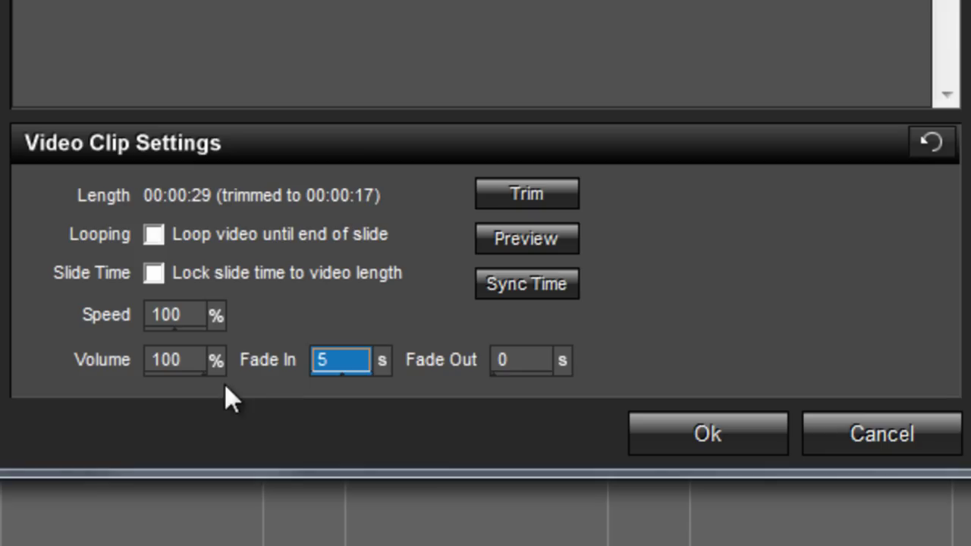
Step: Lower the guitar clip's volume all the way to 0%
{"action": "left_click", "coordinate": [176, 360]}
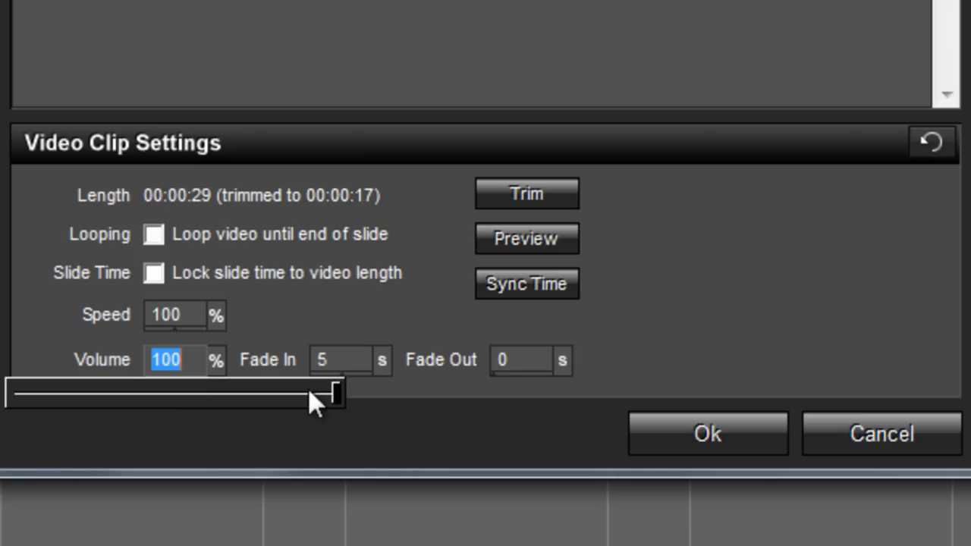
{"action": "left_click_drag", "start_coordinate": [334, 391], "coordinate": [255, 393]}
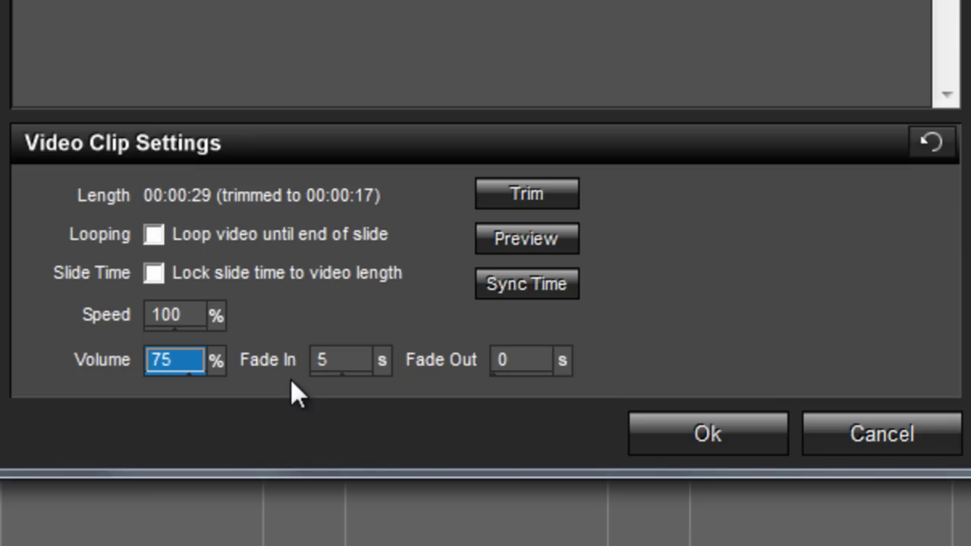
{"action": "left_click", "coordinate": [185, 359]}
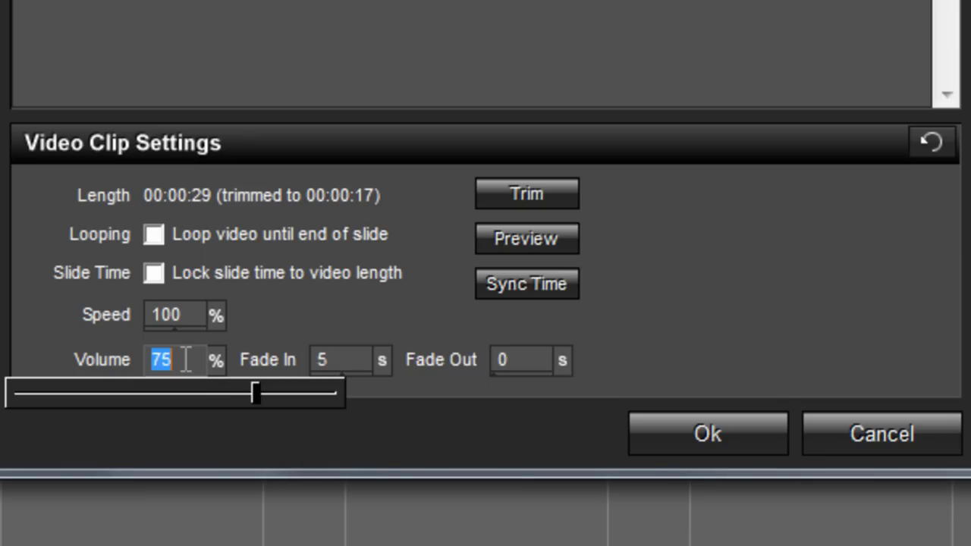
{"action": "left_click_drag", "start_coordinate": [250, 386], "coordinate": [6, 404]}
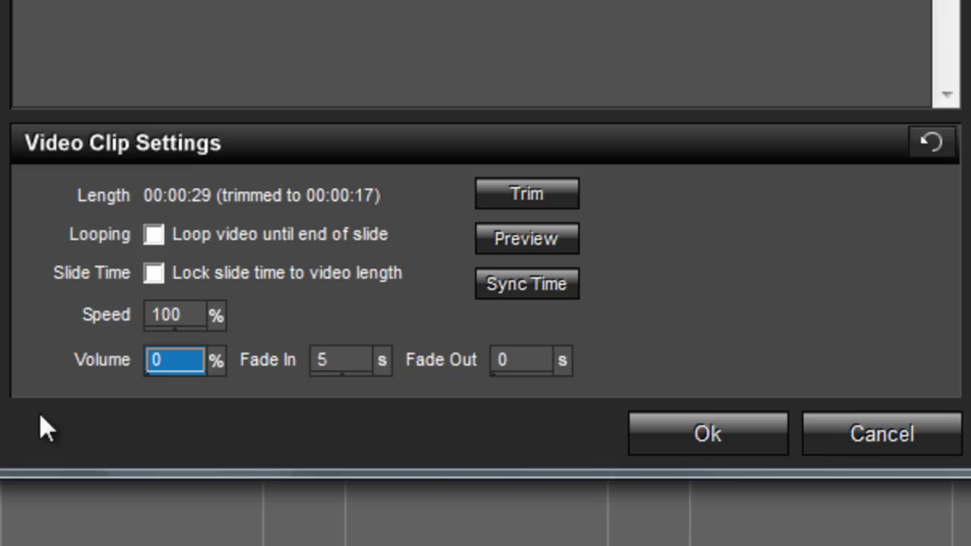
Step: Restore the clip volume to 100% and set its playback speed to 100%
{"action": "left_click", "coordinate": [179, 367]}
{"action": "left_click_drag", "start_coordinate": [10, 388], "coordinate": [338, 393]}
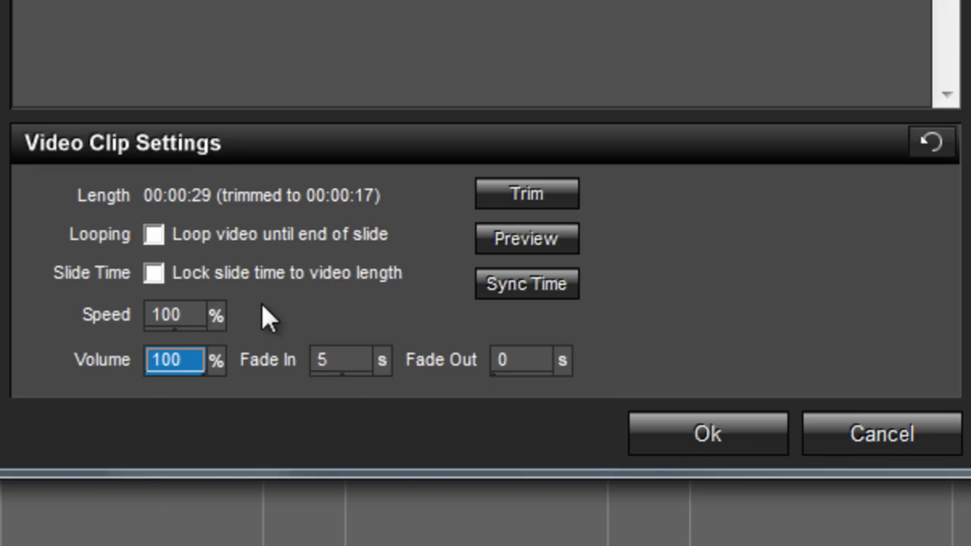
{"action": "left_click", "coordinate": [170, 315]}
{"action": "left_click_drag", "start_coordinate": [176, 346], "coordinate": [128, 351]}
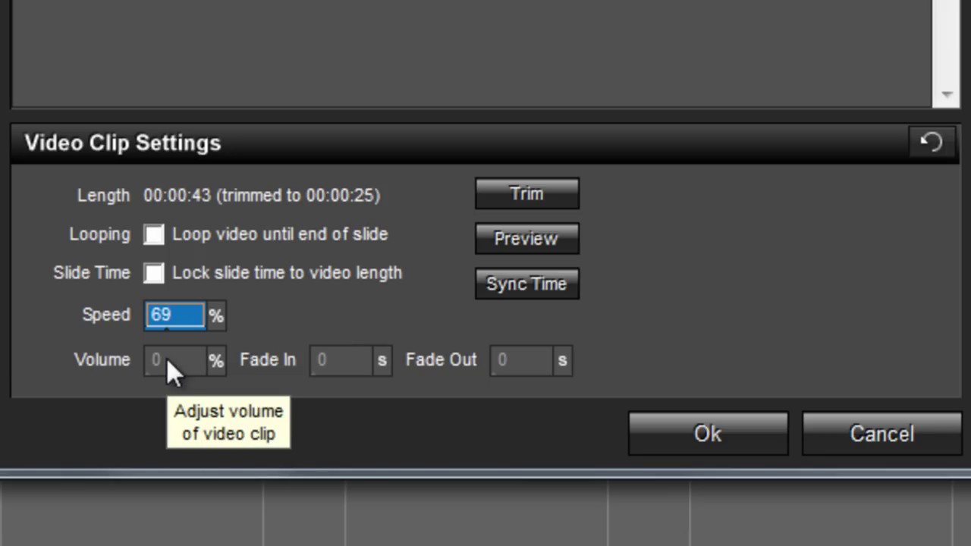
{"action": "left_click", "coordinate": [194, 315]}
{"action": "left_click_drag", "start_coordinate": [124, 347], "coordinate": [351, 349]}
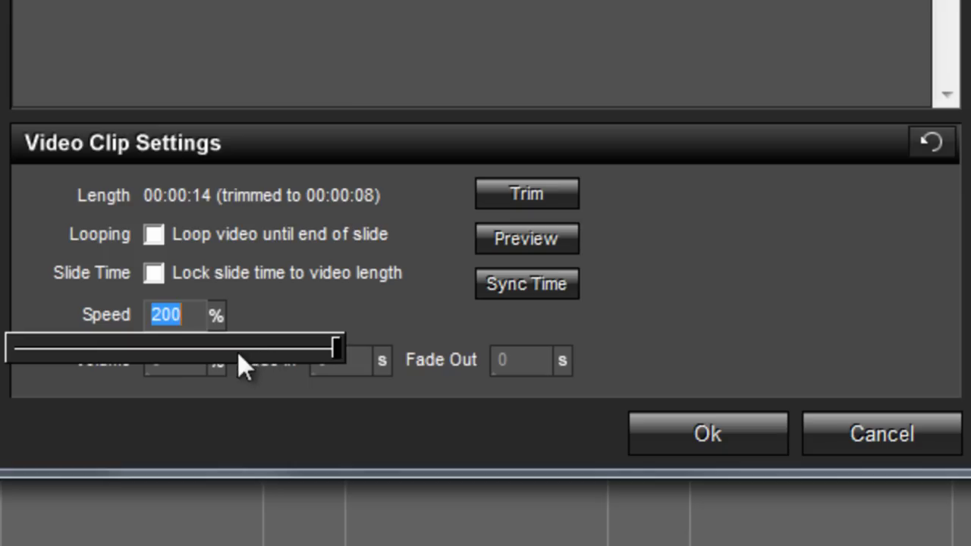
{"action": "left_click", "coordinate": [172, 351]}
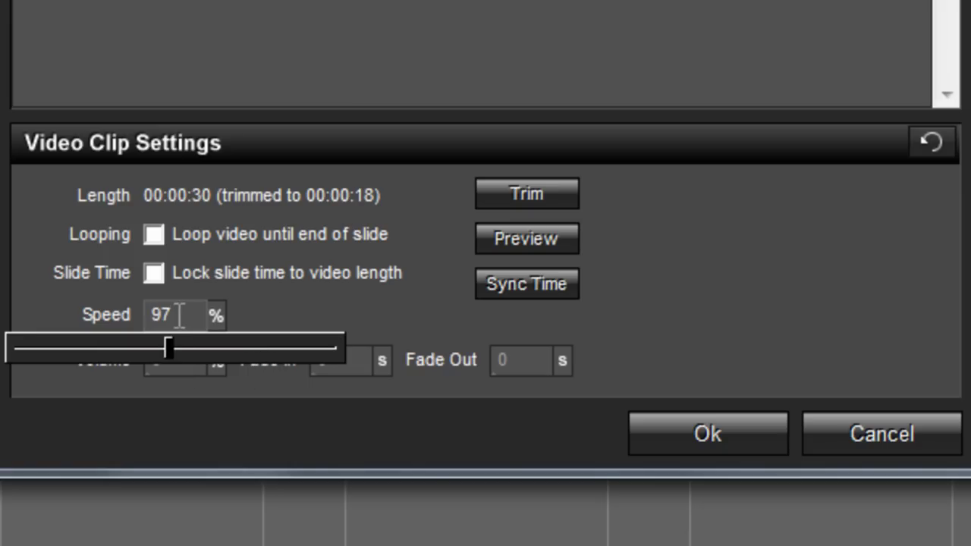
{"action": "key", "text": "BackSpace"}
{"action": "key", "text": "BackSpace"}
{"action": "type", "text": "100"}
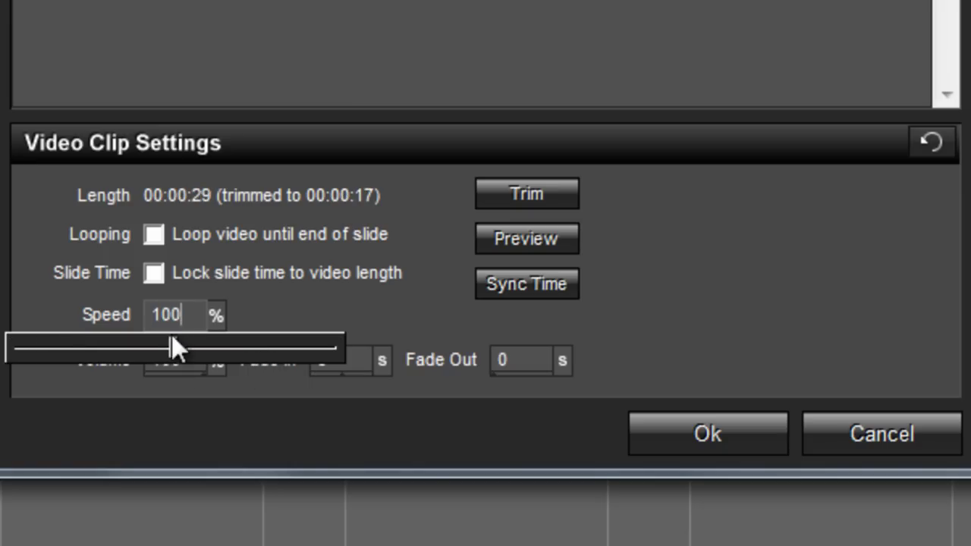
{"action": "key", "text": "Return"}
Step: Keep the clip volume at 100% and set its fade-in to 0 seconds
{"action": "left_click", "coordinate": [179, 360]}
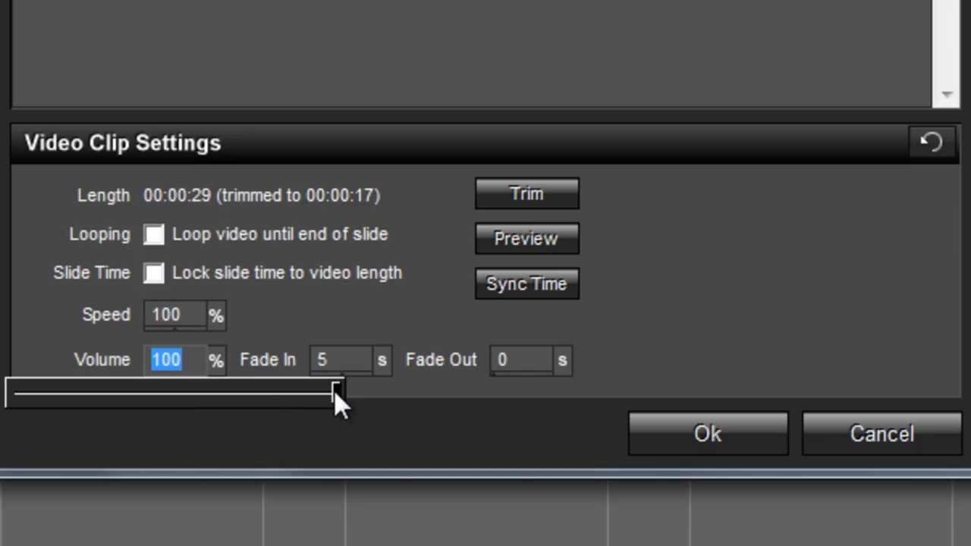
{"action": "left_click", "coordinate": [252, 418]}
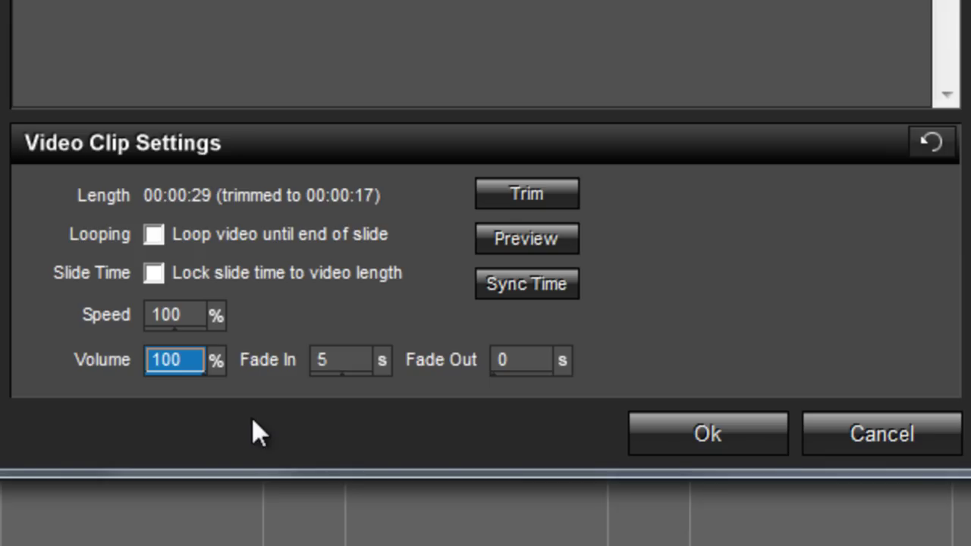
{"action": "left_click", "coordinate": [341, 360]}
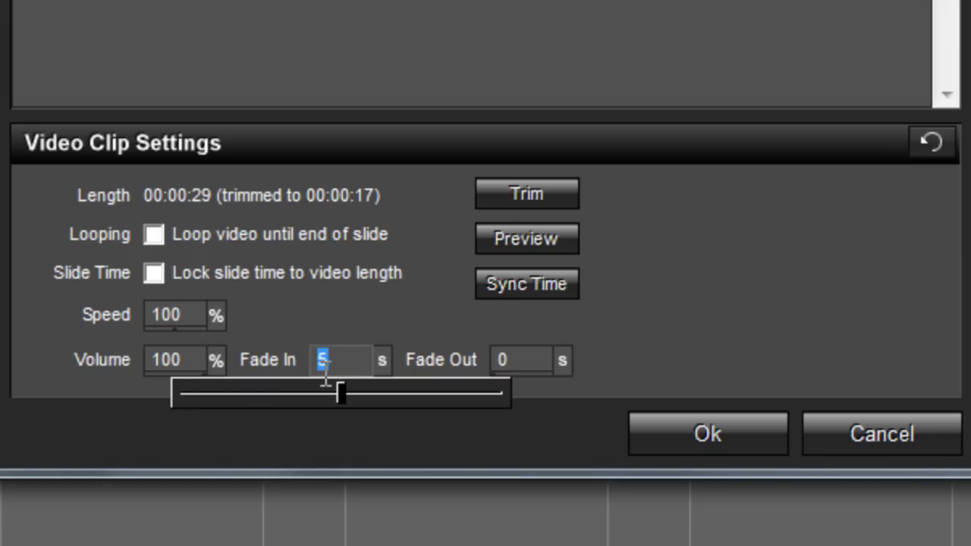
{"action": "type", "text": "0"}
{"action": "key", "text": "Return"}
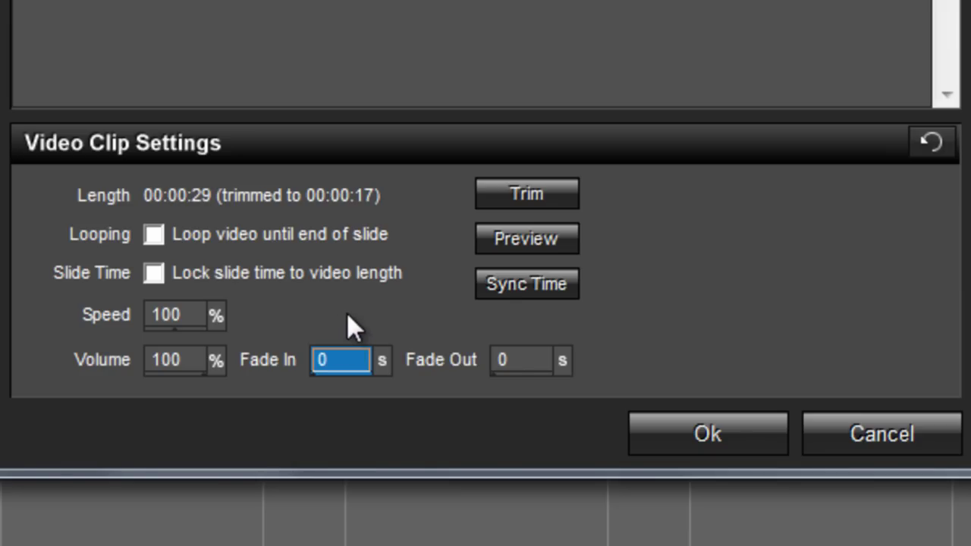
Step: Apply the clip settings, return to the Austin Blues show, and select slide 6
{"action": "left_click", "coordinate": [694, 435]}
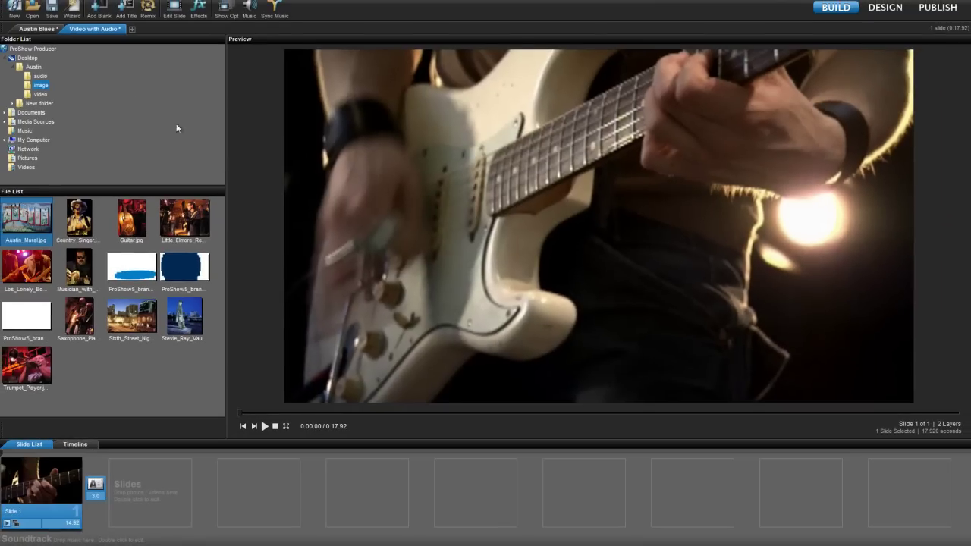
{"action": "left_click", "coordinate": [36, 28]}
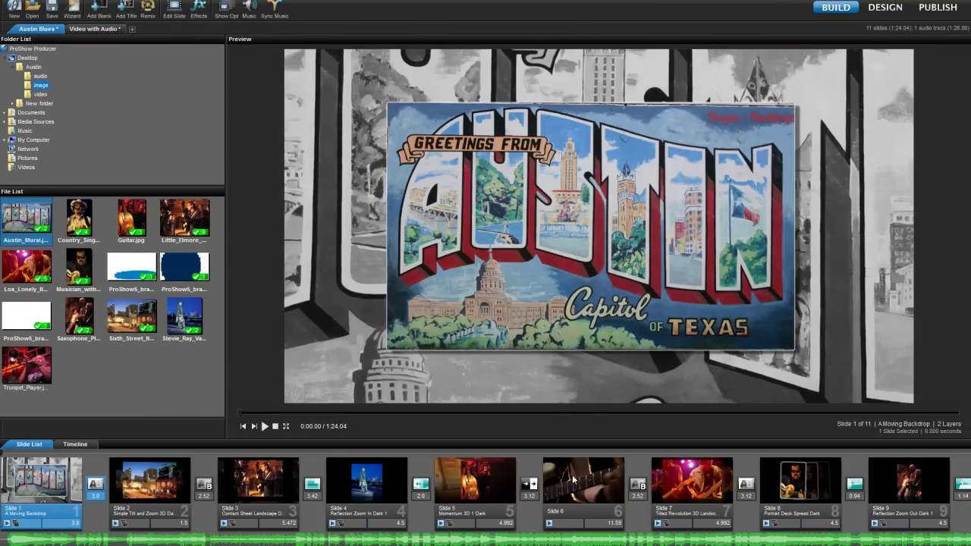
{"action": "left_click", "coordinate": [573, 479]}
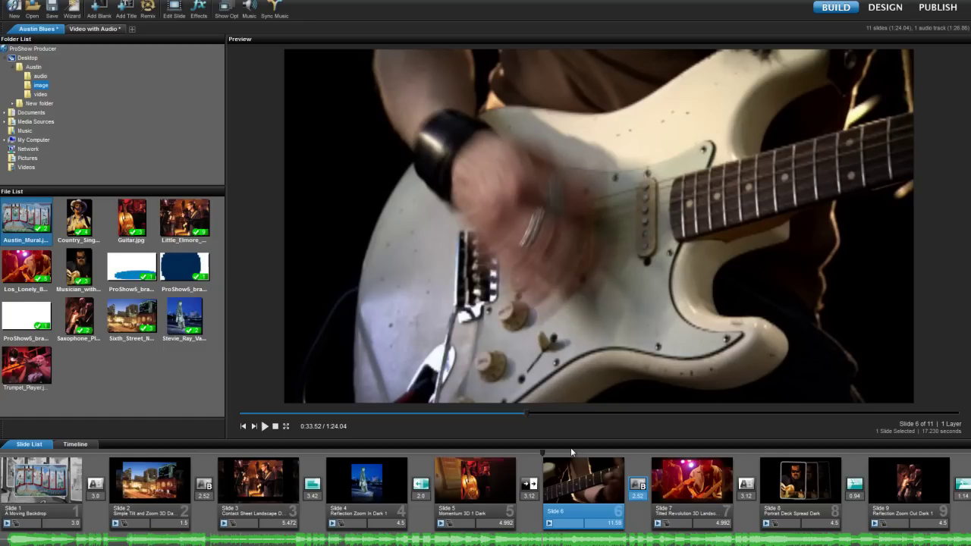
{"action": "double_click", "coordinate": [584, 541]}
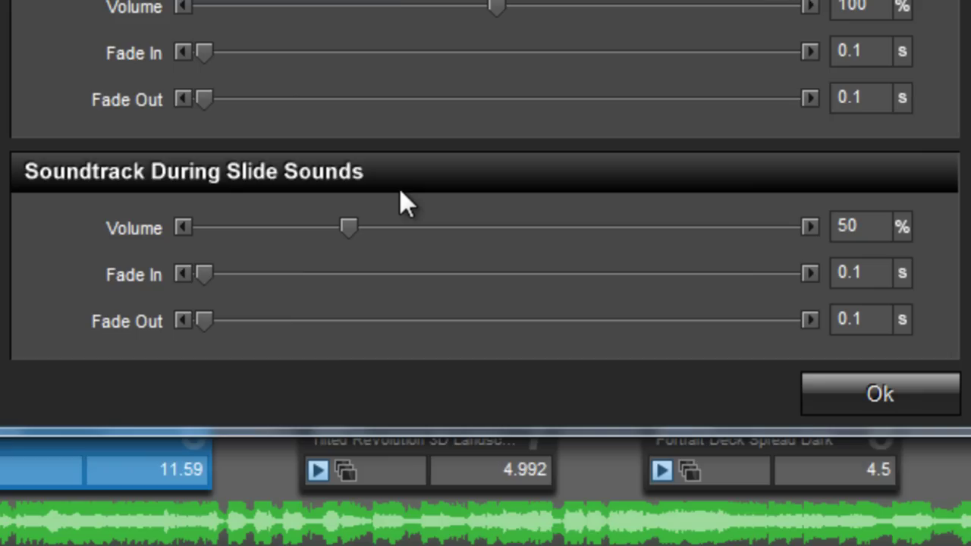
{"action": "double_click", "coordinate": [875, 227]}
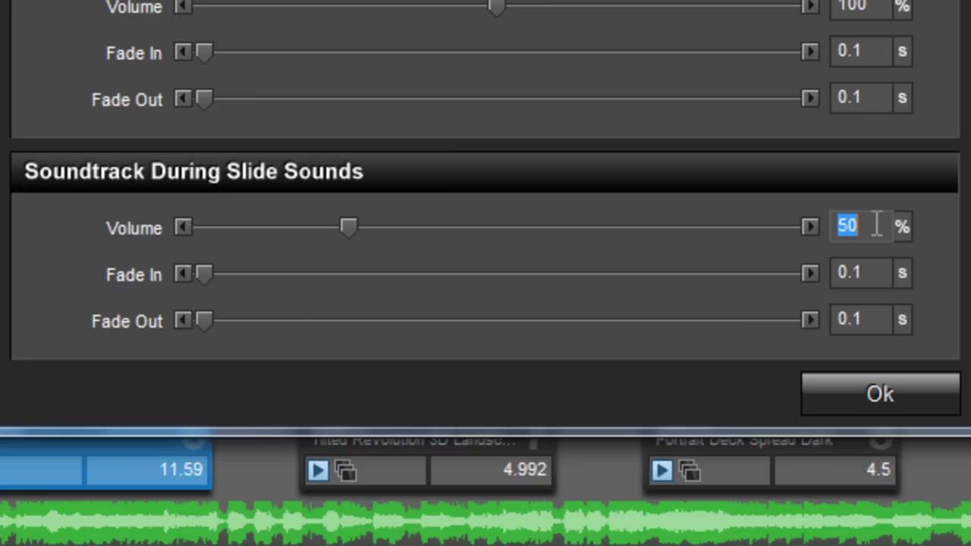
Step: Set the soundtrack volume during slide sounds to 10%
{"action": "double_click", "coordinate": [872, 273]}
{"action": "double_click", "coordinate": [876, 319]}
{"action": "type", "text": "10"}
{"action": "key", "text": "Return"}
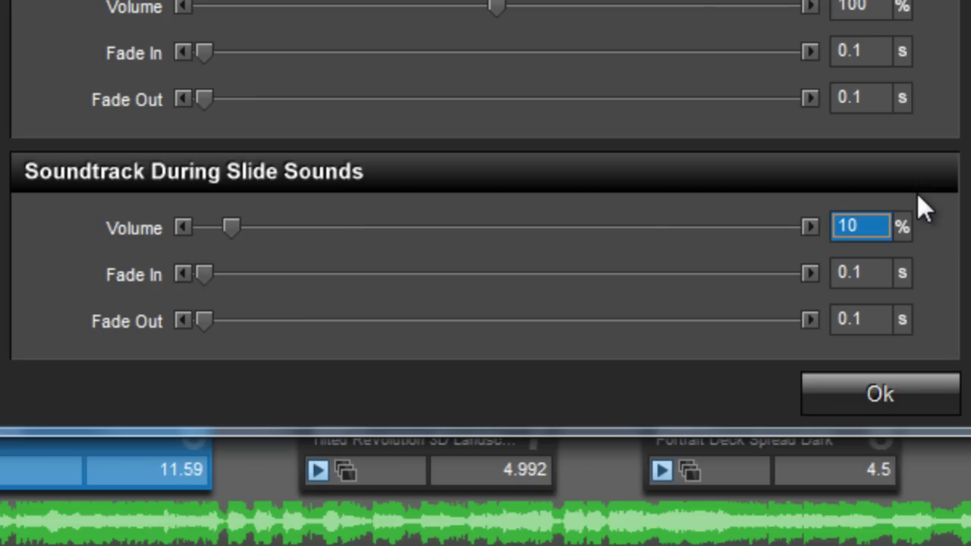
Step: Change the slide-sound fade-in and fade-out from 0.1 to 2 seconds each
{"action": "double_click", "coordinate": [865, 272]}
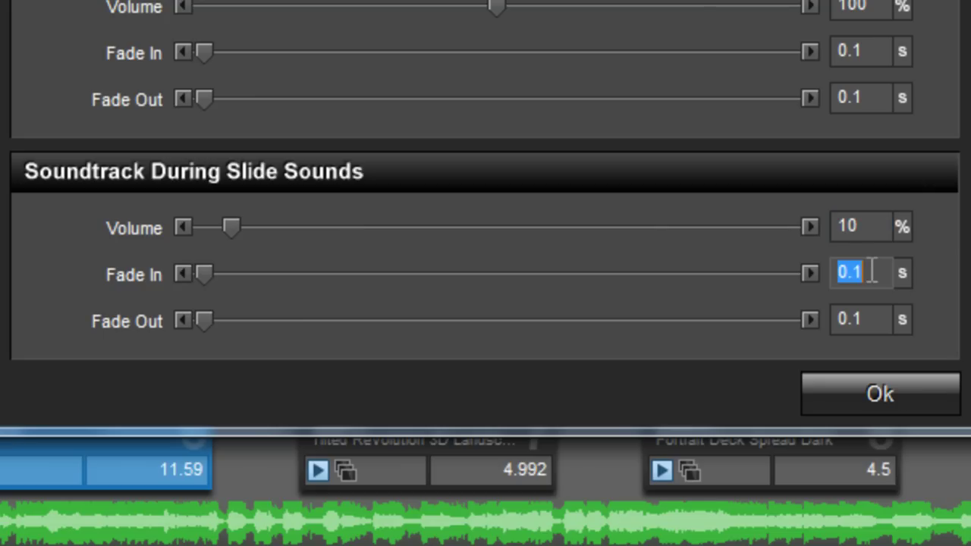
{"action": "key", "text": "BackSpace"}
{"action": "type", "text": "2"}
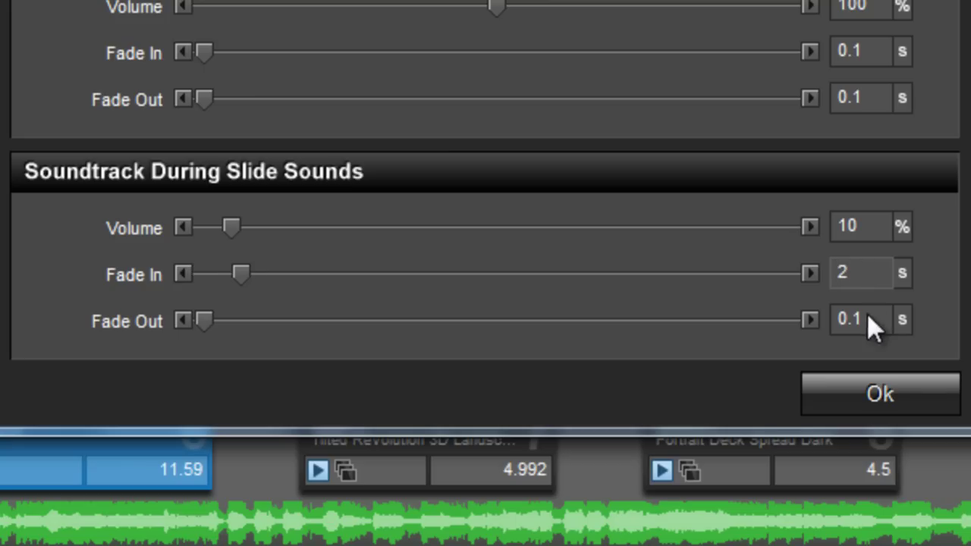
{"action": "double_click", "coordinate": [867, 317]}
{"action": "key", "text": "BackSpace"}
{"action": "type", "text": "2"}
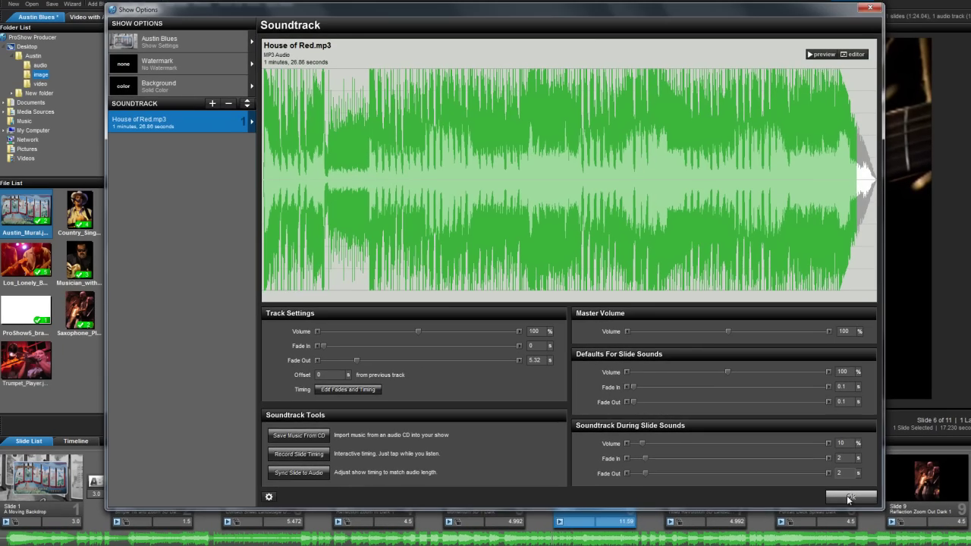
Step: Apply the soundtrack settings and close Show Options
{"action": "left_click", "coordinate": [849, 491]}
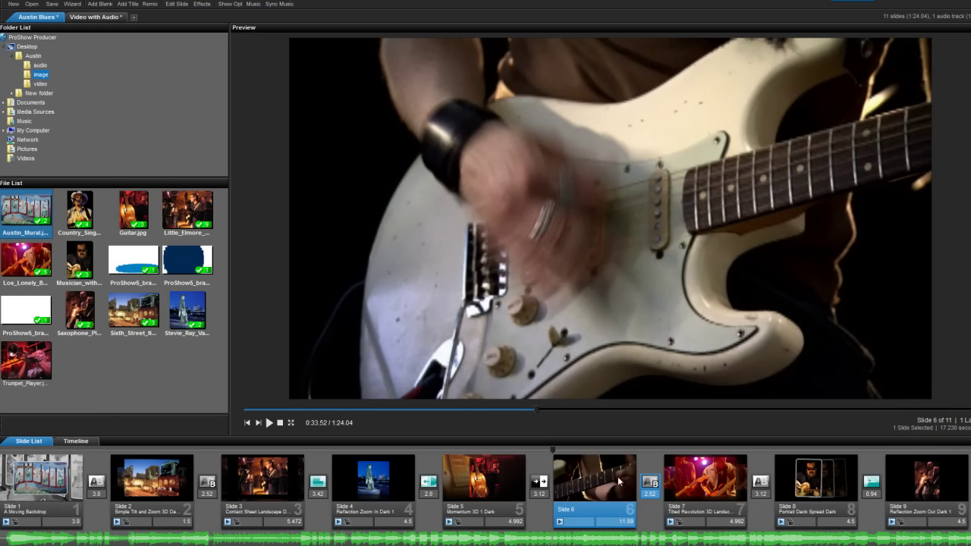